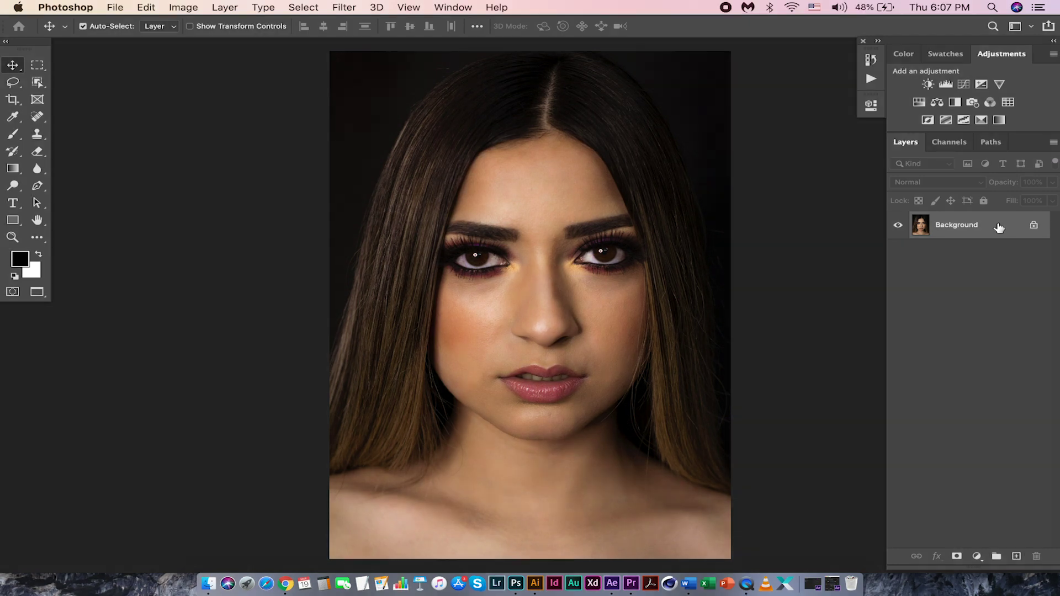
Step: Duplicate the Background layer of the portrait
{"action": "left_click", "coordinate": [999, 226]}
{"action": "key", "text": "super"}
{"action": "key", "text": "super+j"}
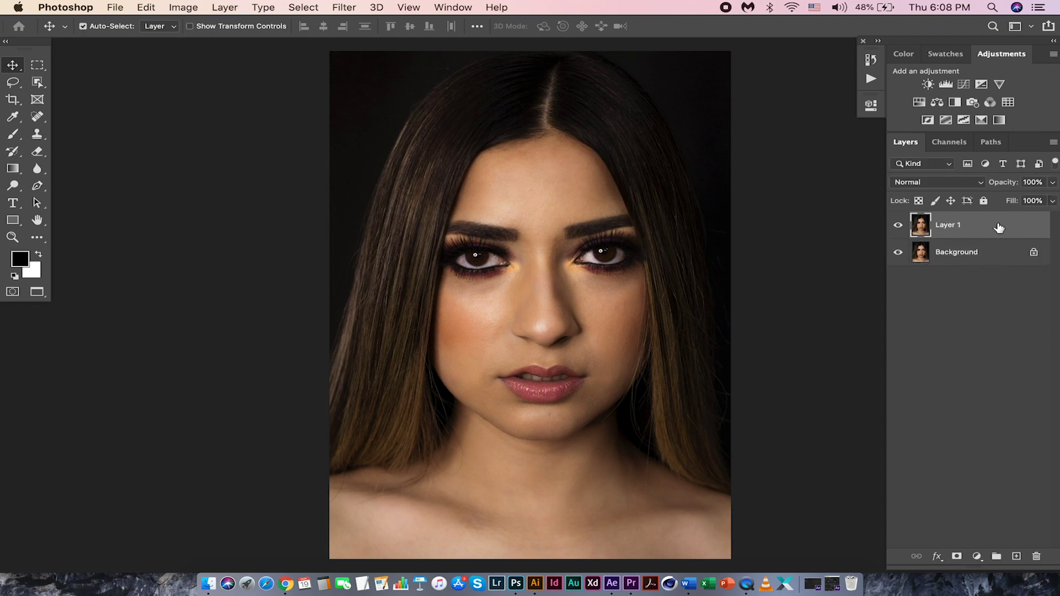
Step: Rename the duplicated layer as Highlights and set its blend mode to Screen
{"action": "double_click", "coordinate": [950, 225]}
{"action": "type", "text": "Highlights"}
{"action": "key", "text": "Return"}
{"action": "left_click", "coordinate": [922, 185]}
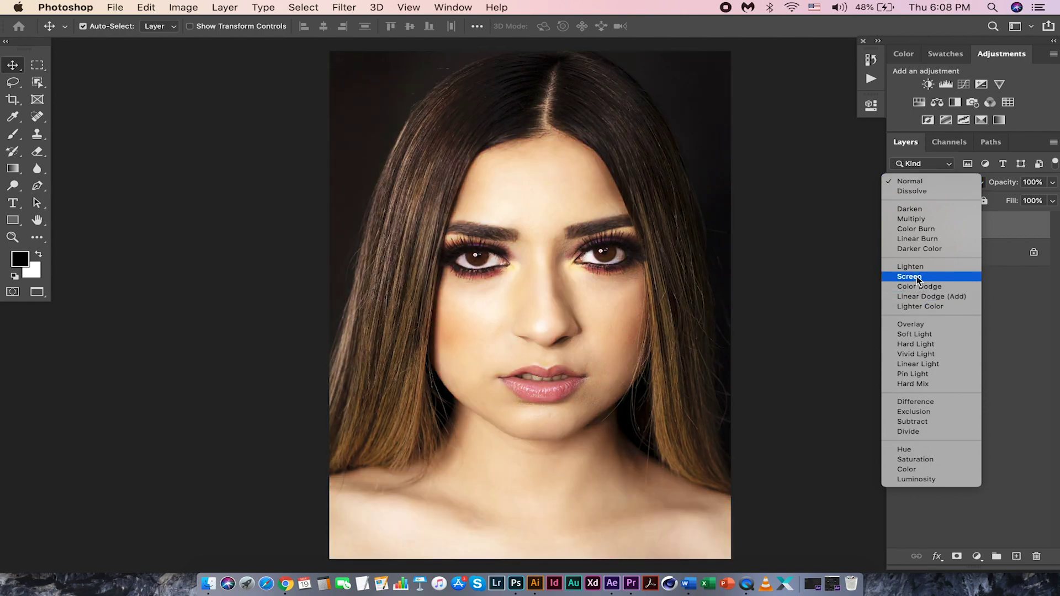
{"action": "left_click", "coordinate": [918, 278]}
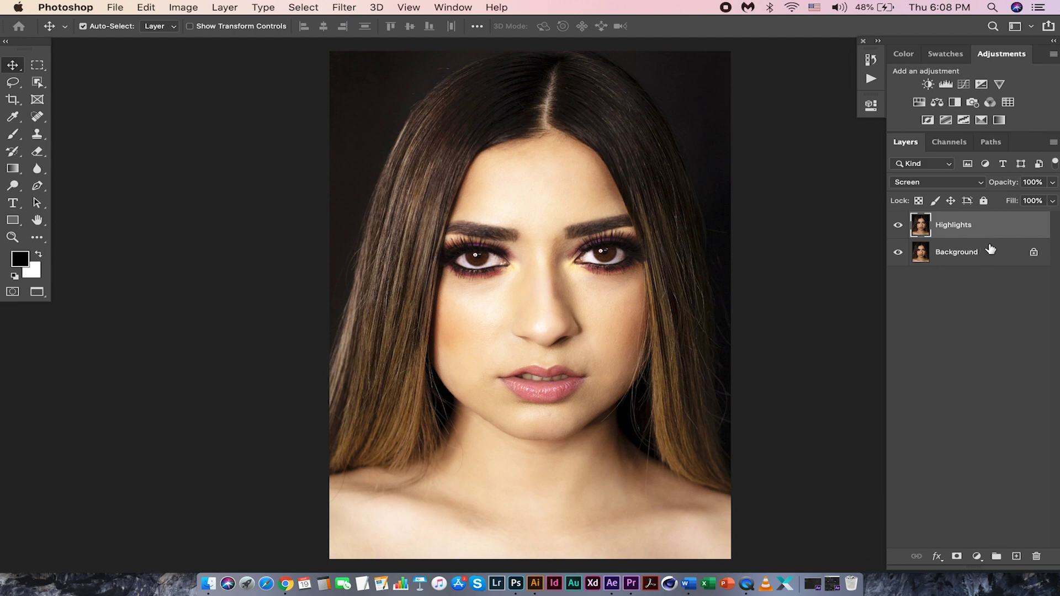
Step: In the Highlights layer's Blending Options, split the dark Blend If slider for the underlying layer to 140 / 181
{"action": "left_click", "coordinate": [1003, 227]}
{"action": "right_click", "coordinate": [1003, 226]}
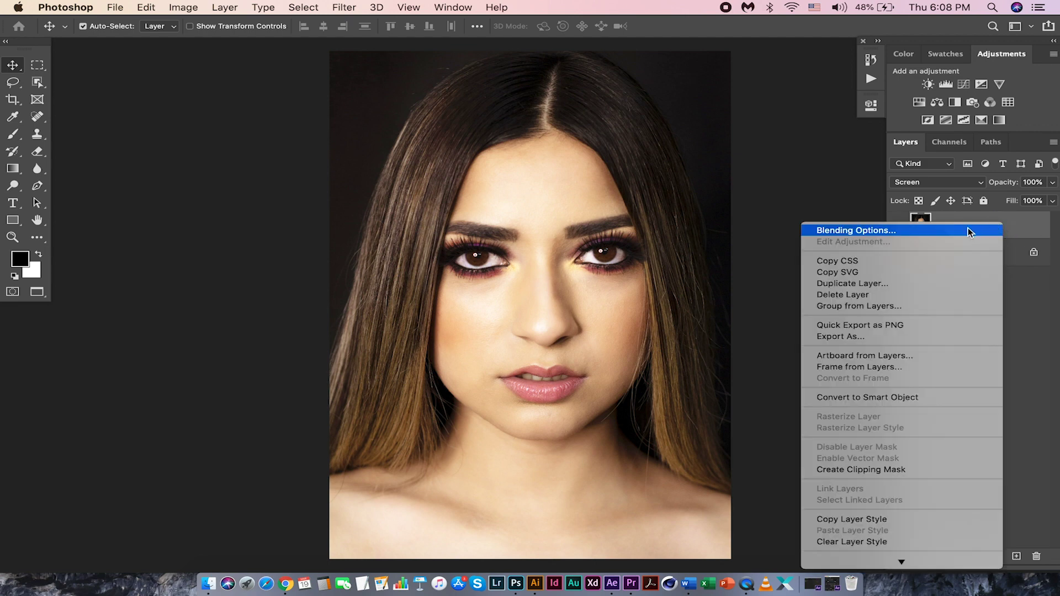
{"action": "left_click", "coordinate": [864, 231]}
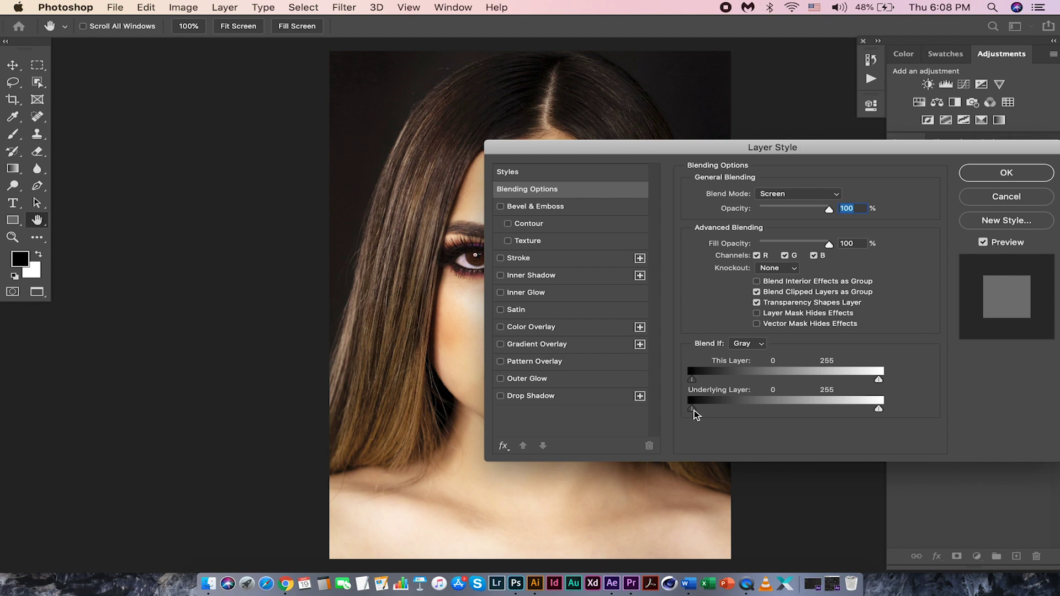
{"action": "left_click_drag", "start_coordinate": [693, 410], "coordinate": [729, 410]}
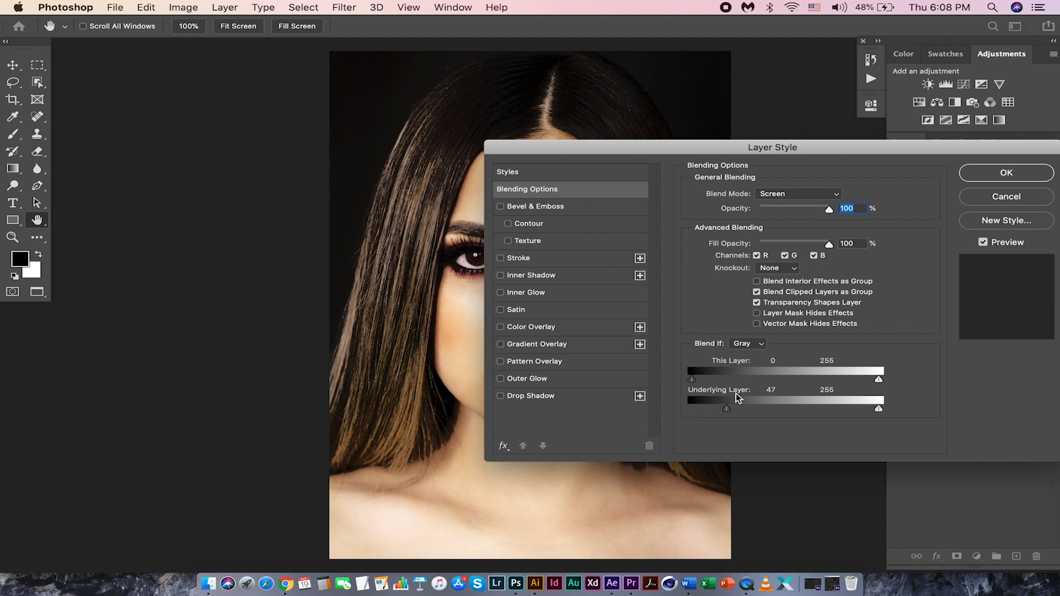
{"action": "left_click_drag", "start_coordinate": [654, 152], "coordinate": [836, 157]}
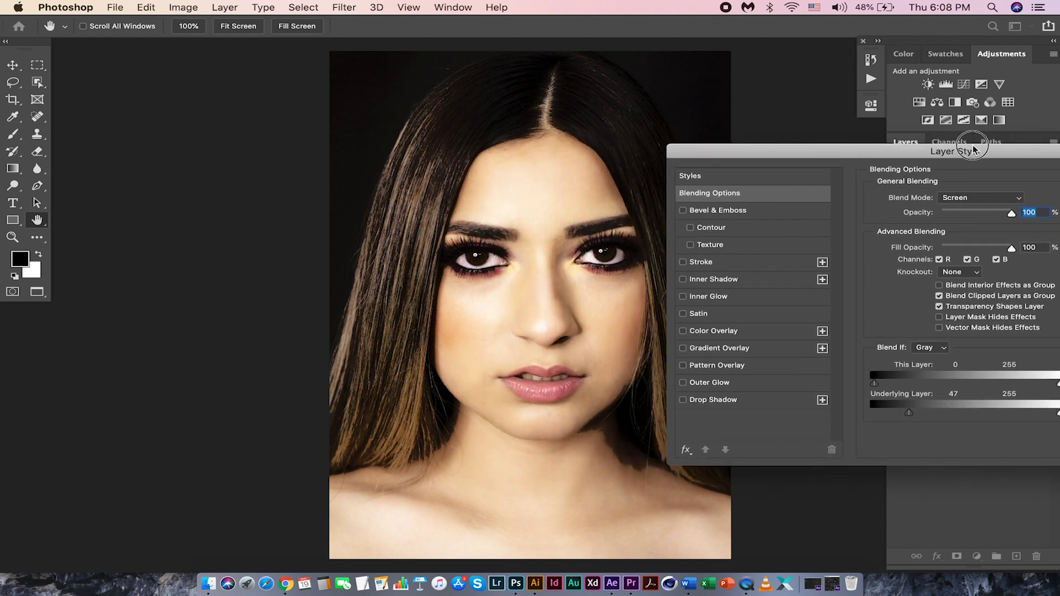
{"action": "left_click_drag", "start_coordinate": [972, 150], "coordinate": [933, 144]}
{"action": "left_click_drag", "start_coordinate": [869, 407], "coordinate": [907, 414]}
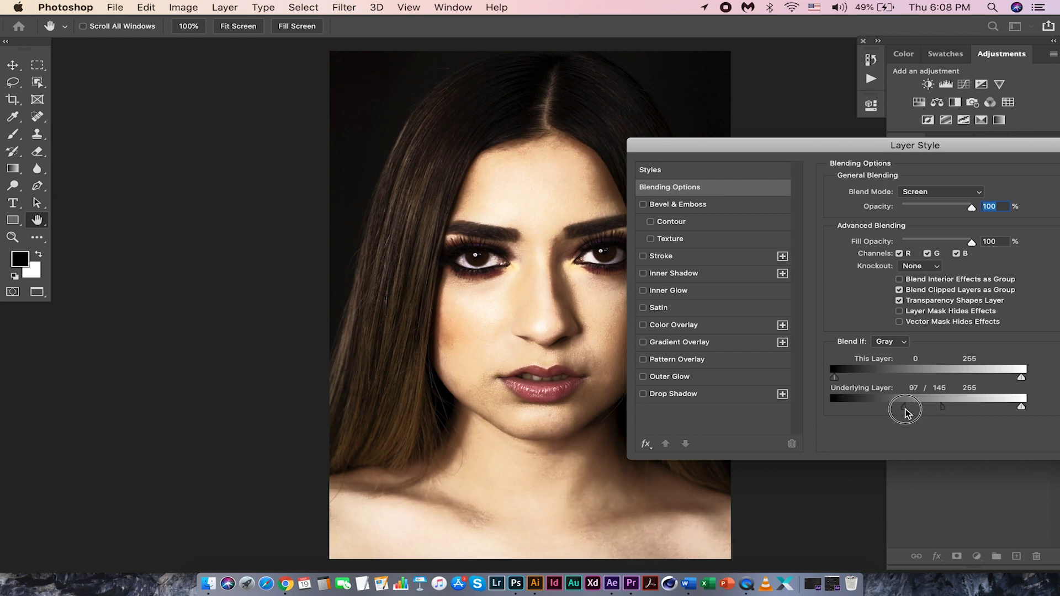
{"action": "mouse_move", "coordinate": [942, 409]}
{"action": "left_mouse_down"}
{"action": "mouse_move", "coordinate": [956, 410]}
{"action": "mouse_move", "coordinate": [918, 408]}
{"action": "mouse_move", "coordinate": [943, 413]}
{"action": "left_mouse_up"}
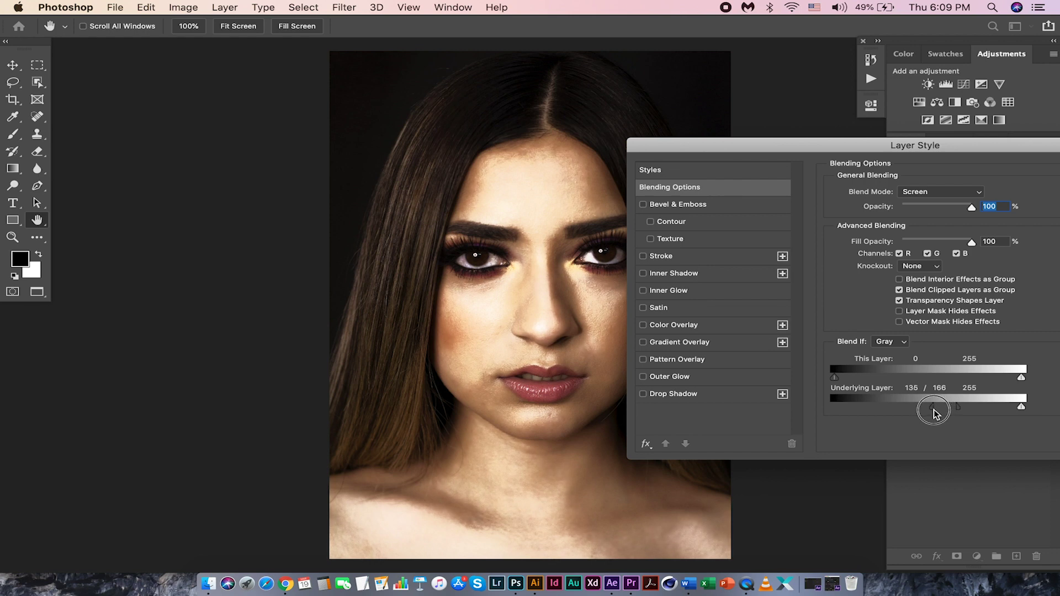
{"action": "left_click_drag", "start_coordinate": [942, 414], "coordinate": [969, 406]}
{"action": "left_click_drag", "start_coordinate": [956, 146], "coordinate": [713, 146]}
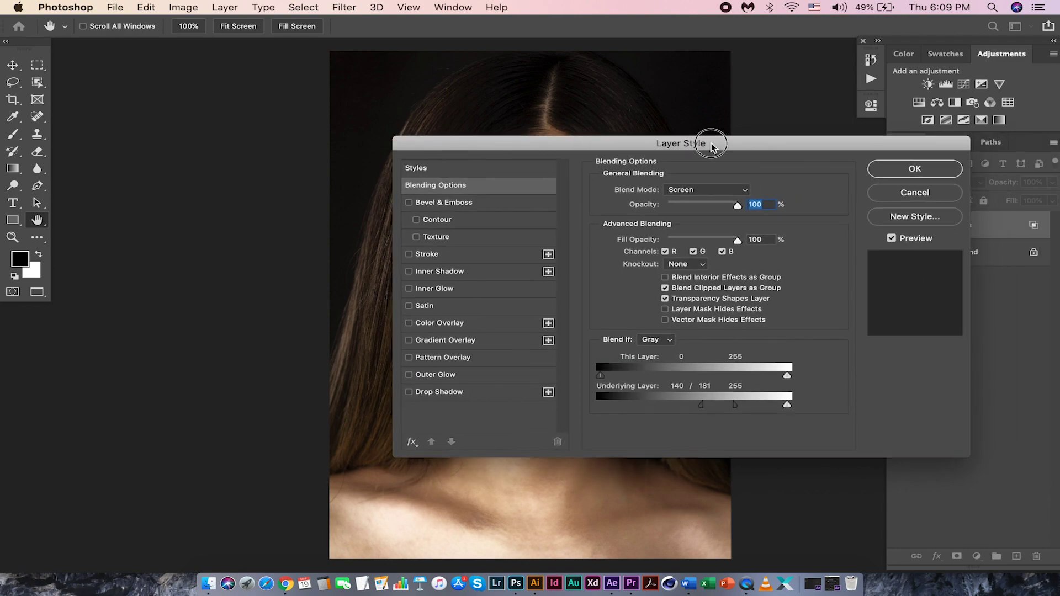
{"action": "left_click", "coordinate": [898, 172]}
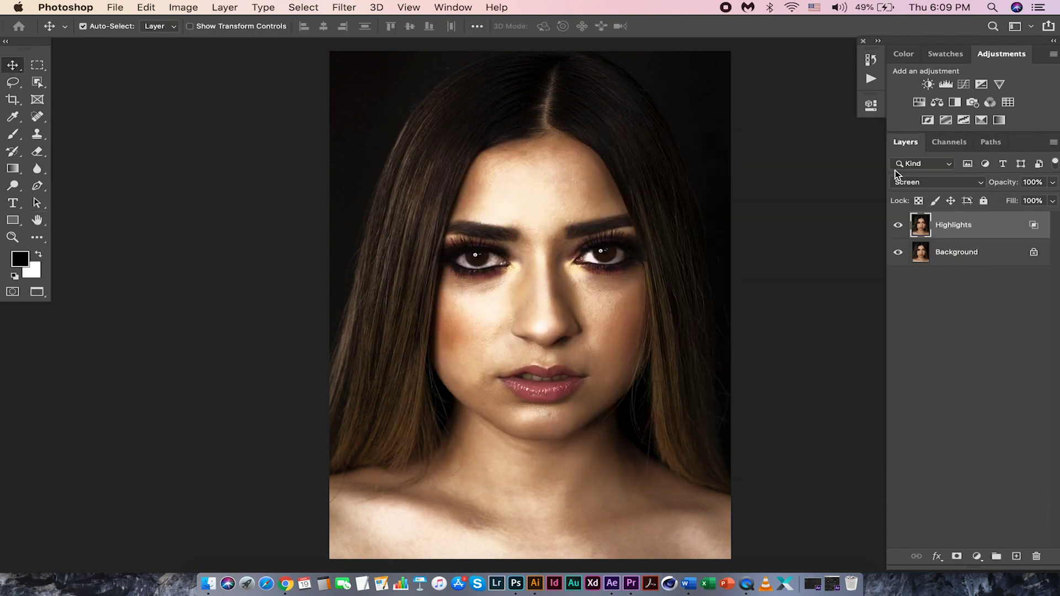
Step: Duplicate the Background layer again and name the copy Shadows
{"action": "left_click", "coordinate": [970, 254]}
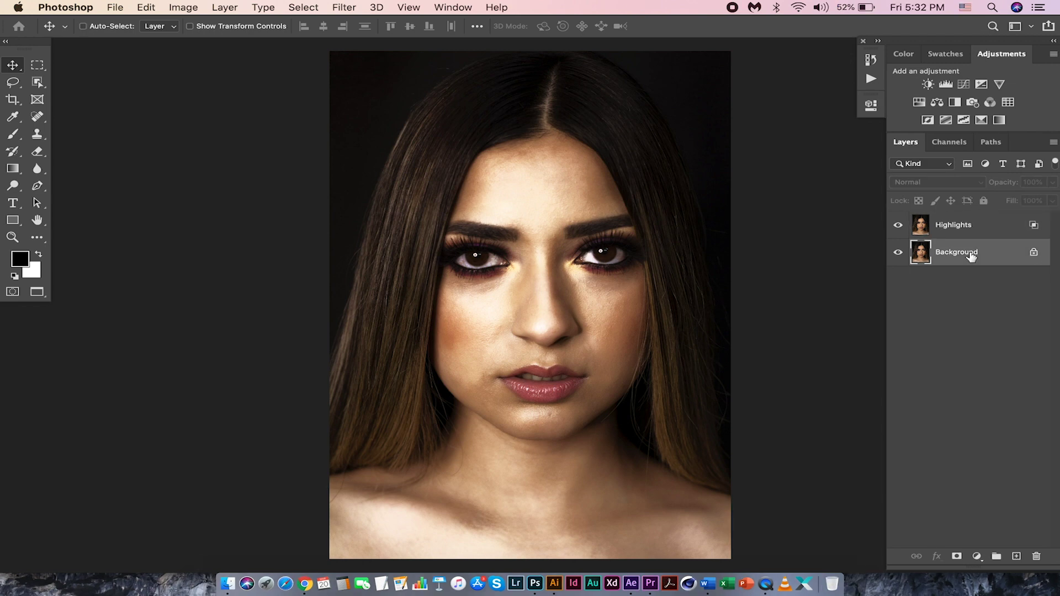
{"action": "key", "text": "super+j"}
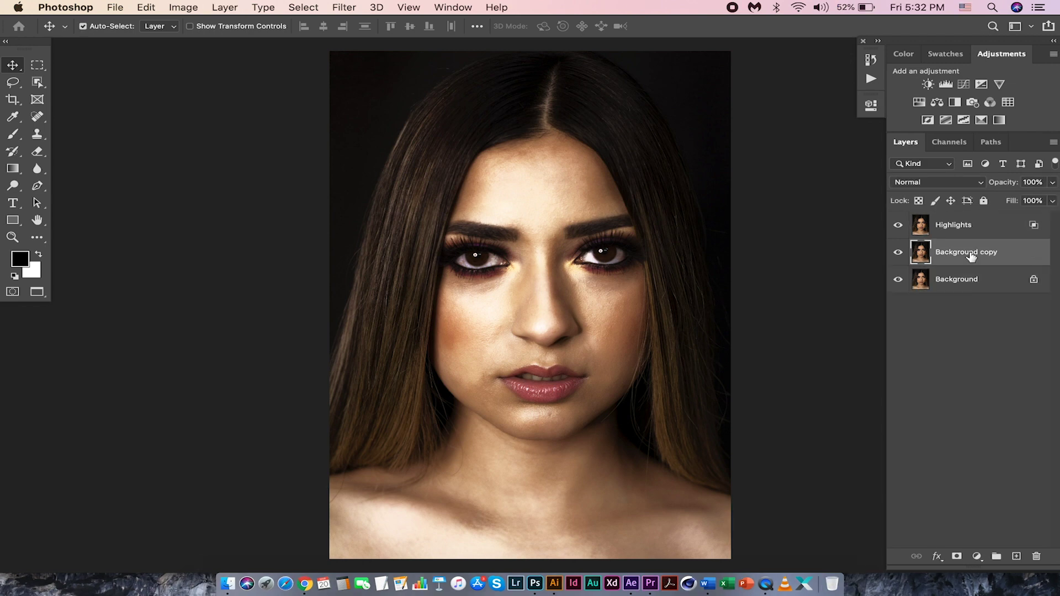
{"action": "double_click", "coordinate": [970, 254]}
{"action": "type", "text": "Shadows"}
{"action": "key", "text": "Return"}
Step: Move the Shadows layer above Highlights and set its blend mode to Multiply
{"action": "left_click_drag", "start_coordinate": [994, 260], "coordinate": [988, 220]}
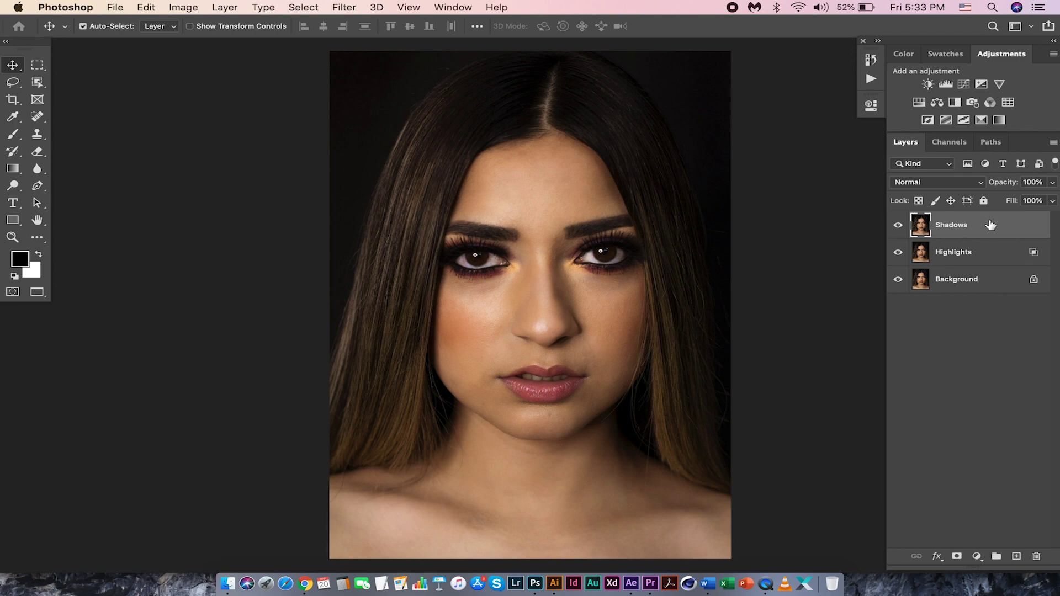
{"action": "left_click", "coordinate": [922, 184]}
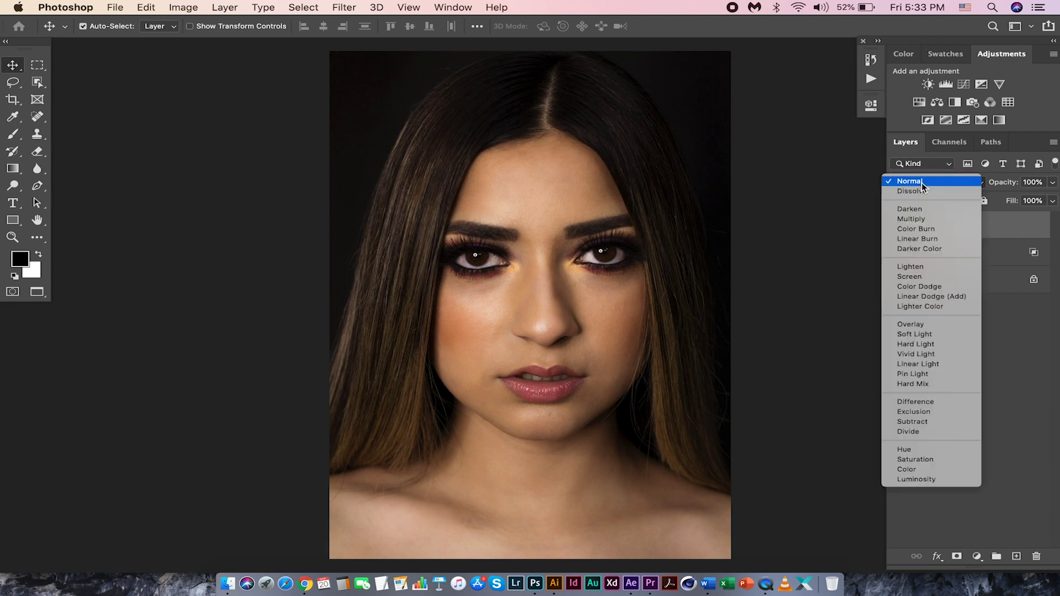
{"action": "left_click", "coordinate": [915, 220]}
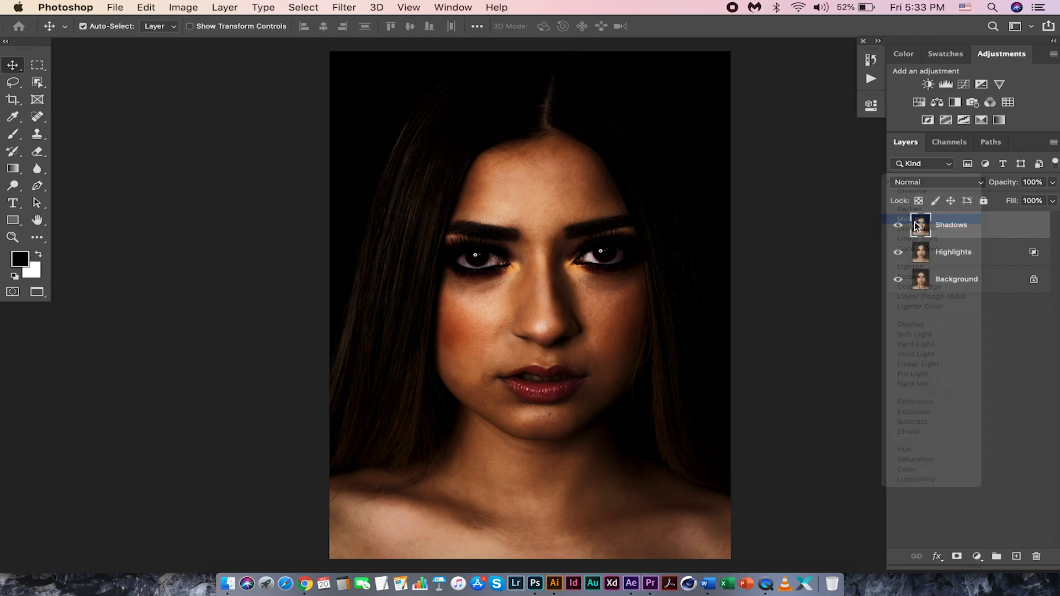
Step: In the Shadows layer's Blending Options, split the light Blend If slider for the underlying layer to 136 / 255
{"action": "right_click", "coordinate": [1003, 227]}
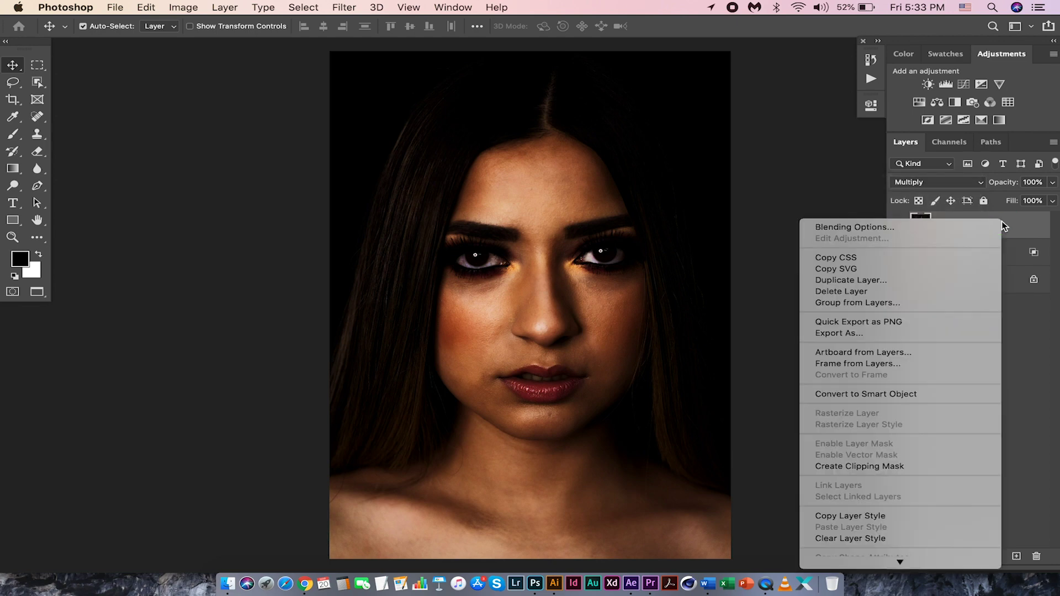
{"action": "left_click", "coordinate": [867, 228]}
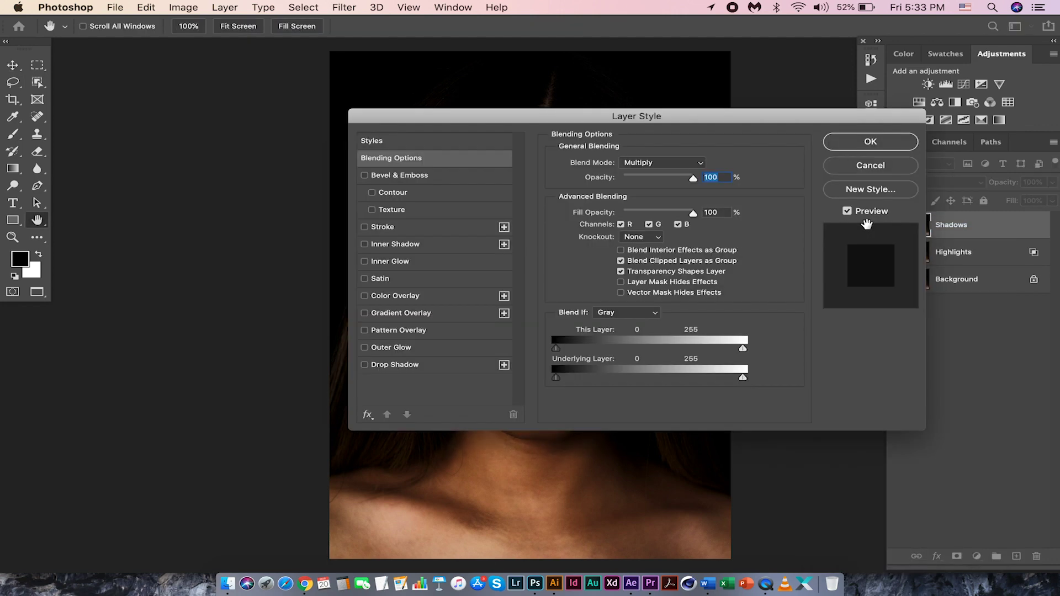
{"action": "left_click_drag", "start_coordinate": [567, 120], "coordinate": [867, 145]}
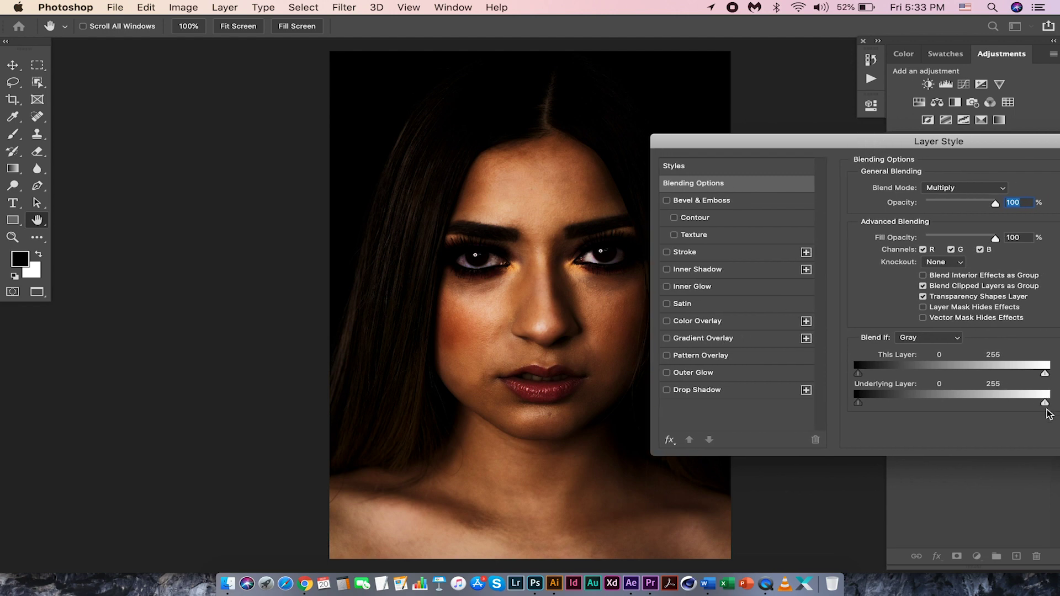
{"action": "left_click_drag", "start_coordinate": [1045, 405], "coordinate": [983, 405]}
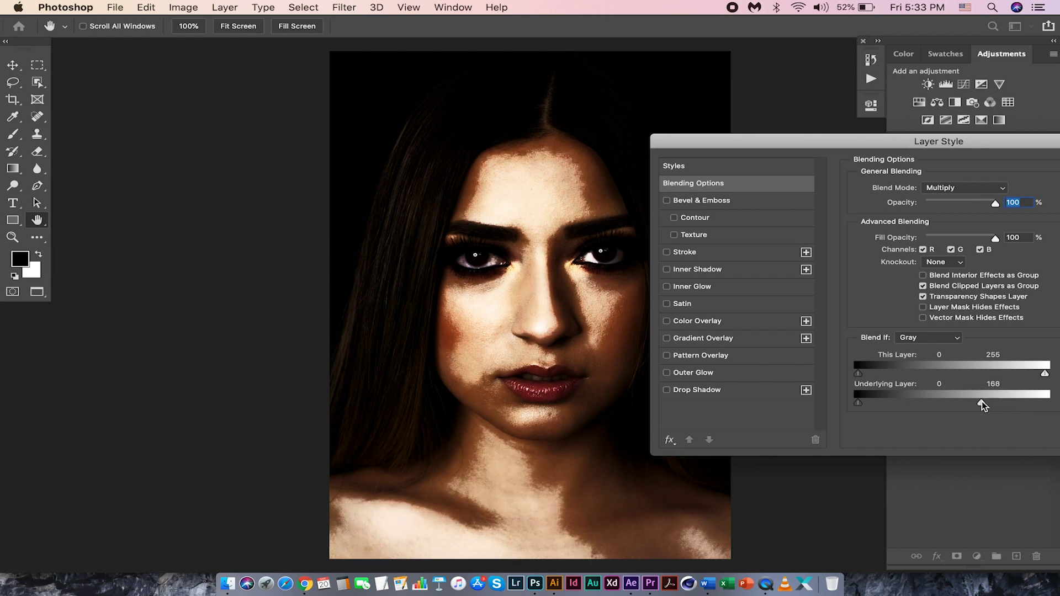
{"action": "left_click_drag", "start_coordinate": [981, 404], "coordinate": [1051, 406]}
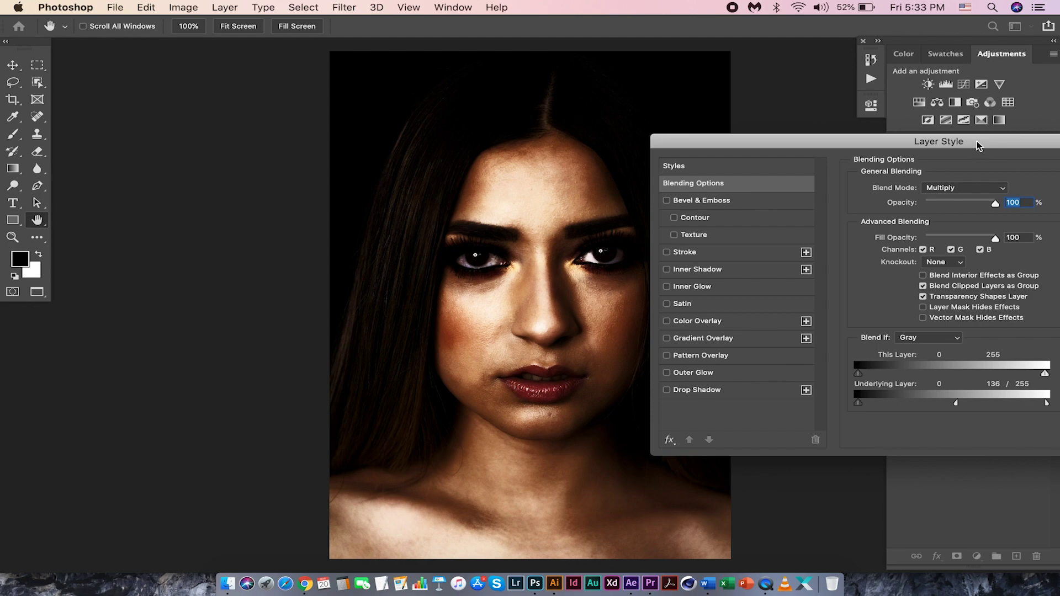
{"action": "left_click_drag", "start_coordinate": [977, 144], "coordinate": [671, 120]}
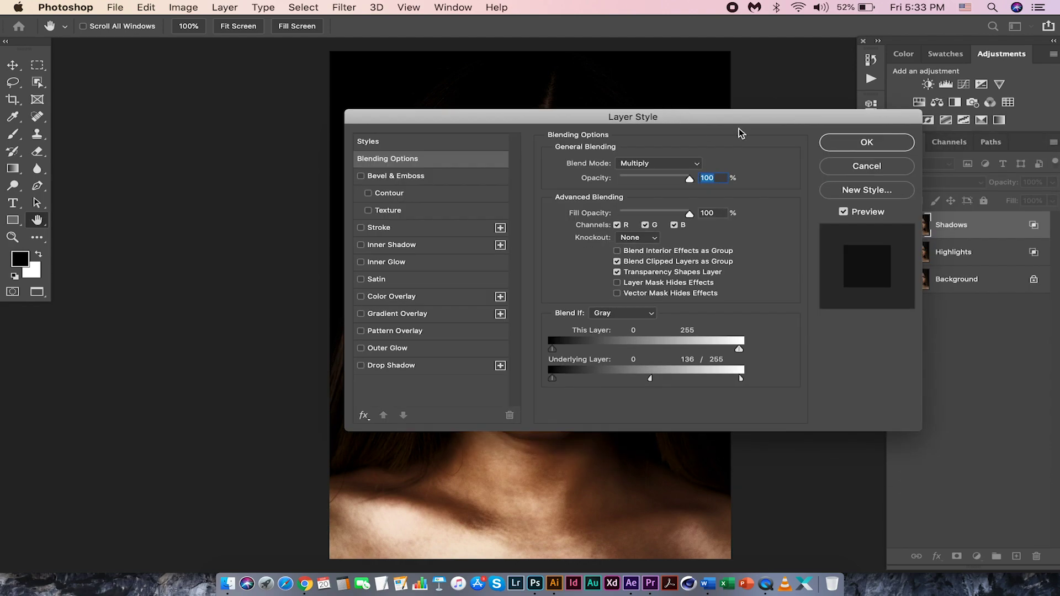
{"action": "left_click", "coordinate": [857, 144]}
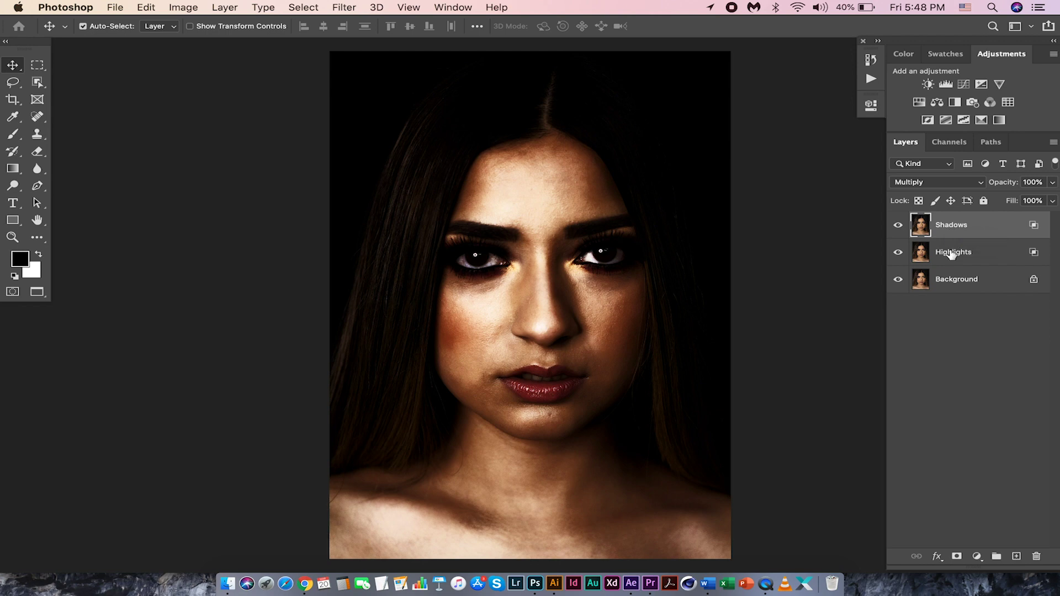
Step: Group the Shadows and Highlights layers and add a layer mask to the group
{"action": "left_click", "coordinate": [951, 255], "text": "shift"}
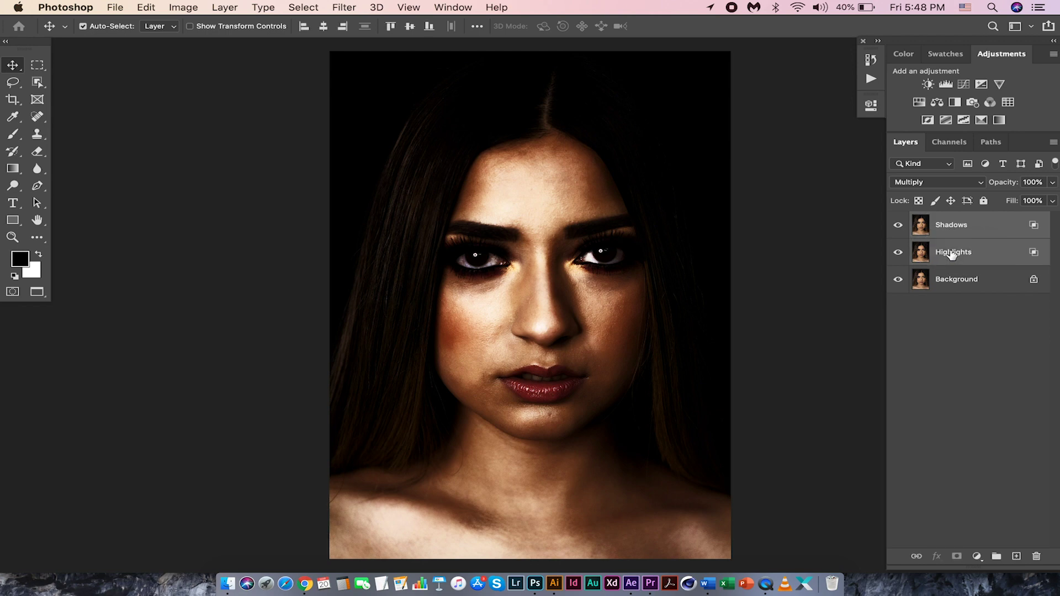
{"action": "key", "text": "super+g"}
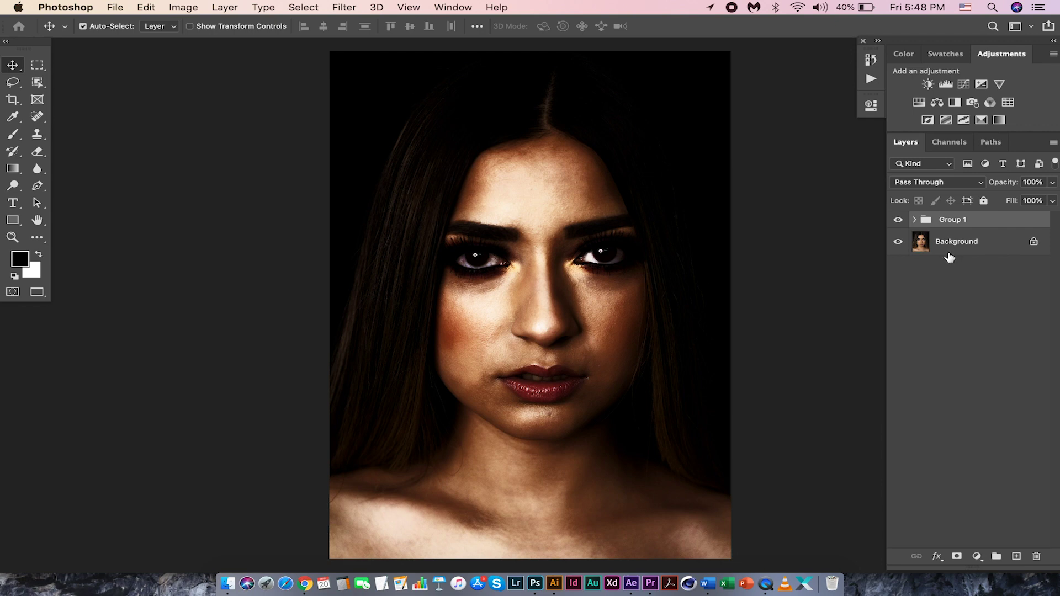
{"action": "left_click", "coordinate": [957, 558]}
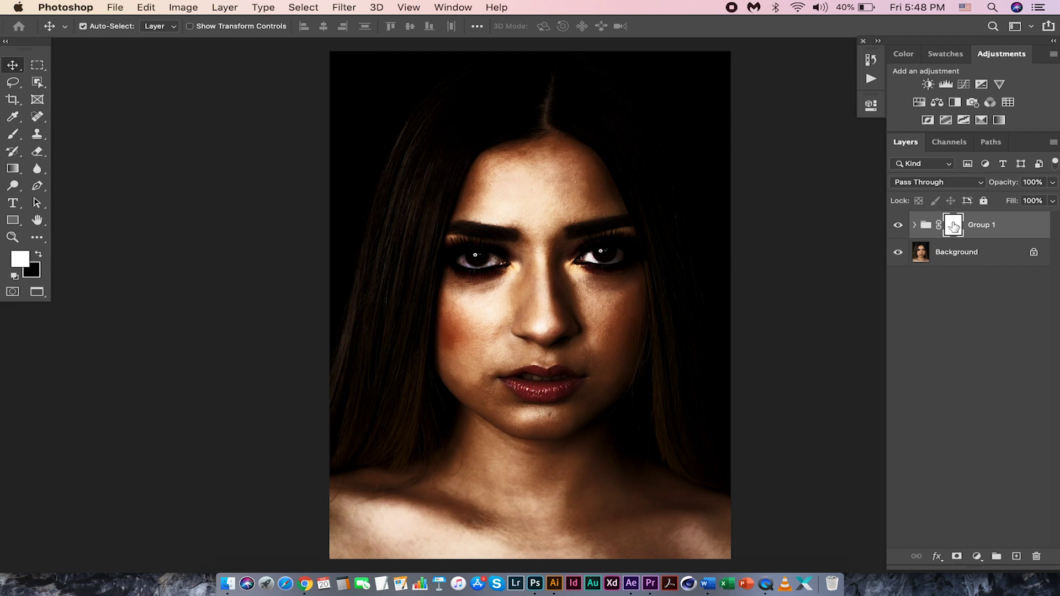
Step: Use Apply Image on the group's mask with the Merged layer, RGB channel and Multiply blending at 100%, and compare the image with the group hidden
{"action": "left_click", "coordinate": [183, 9]}
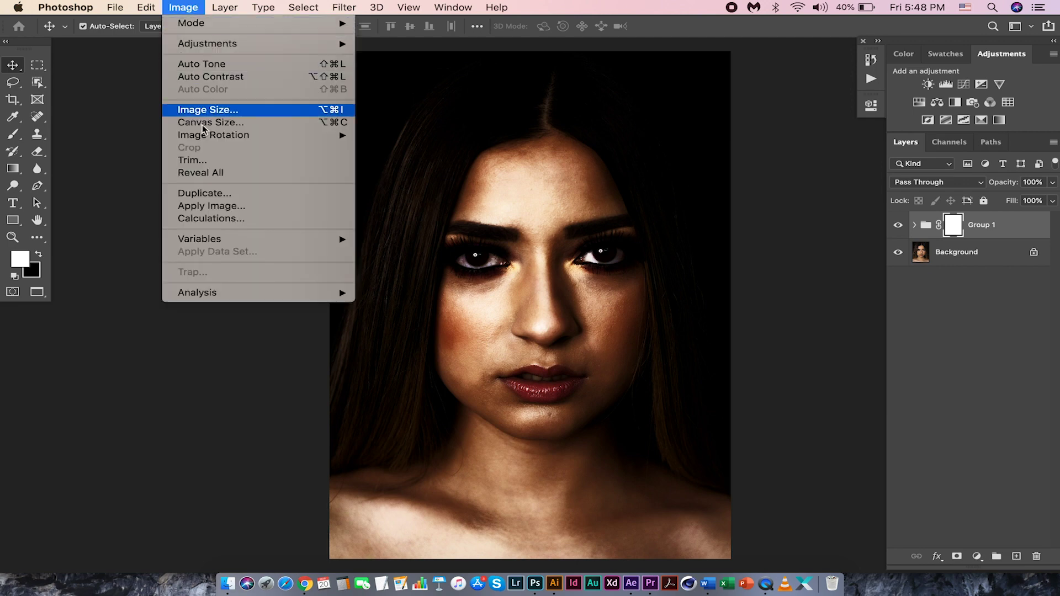
{"action": "left_click", "coordinate": [207, 208]}
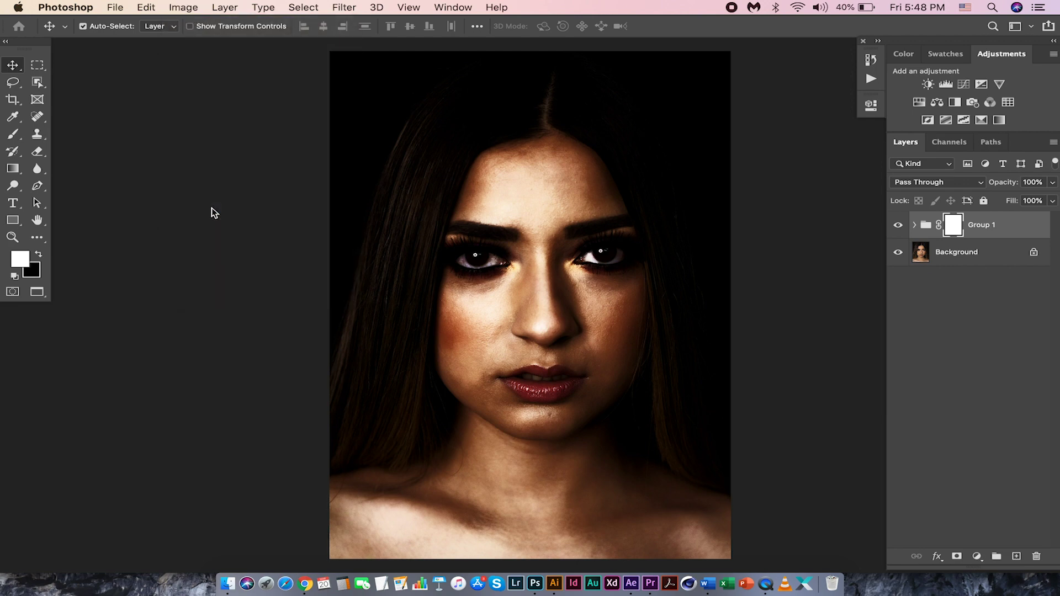
{"action": "left_click_drag", "start_coordinate": [580, 140], "coordinate": [890, 196]}
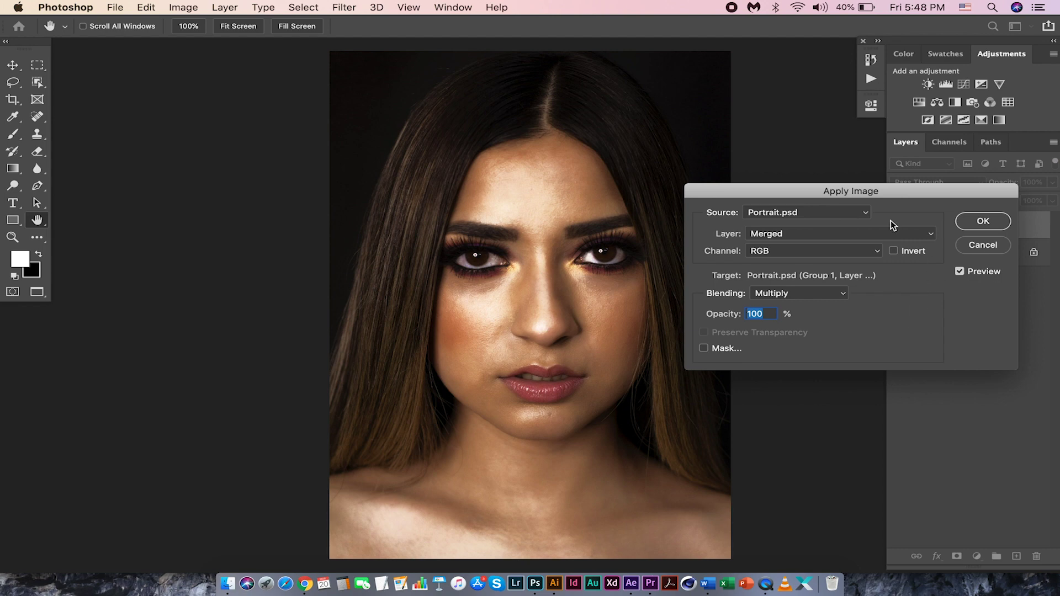
{"action": "left_click", "coordinate": [983, 222]}
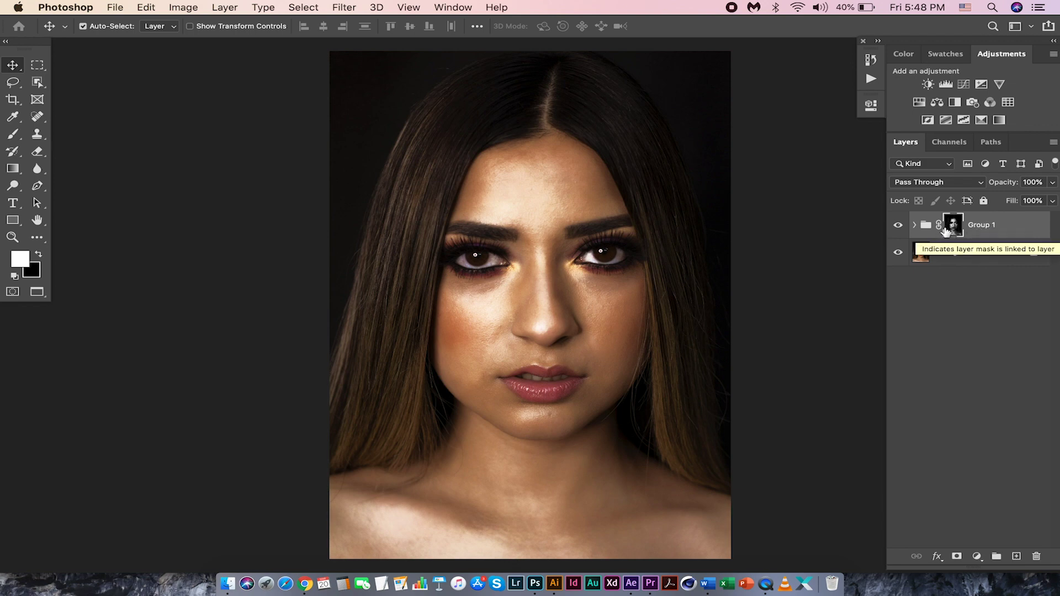
{"action": "left_click", "coordinate": [899, 226]}
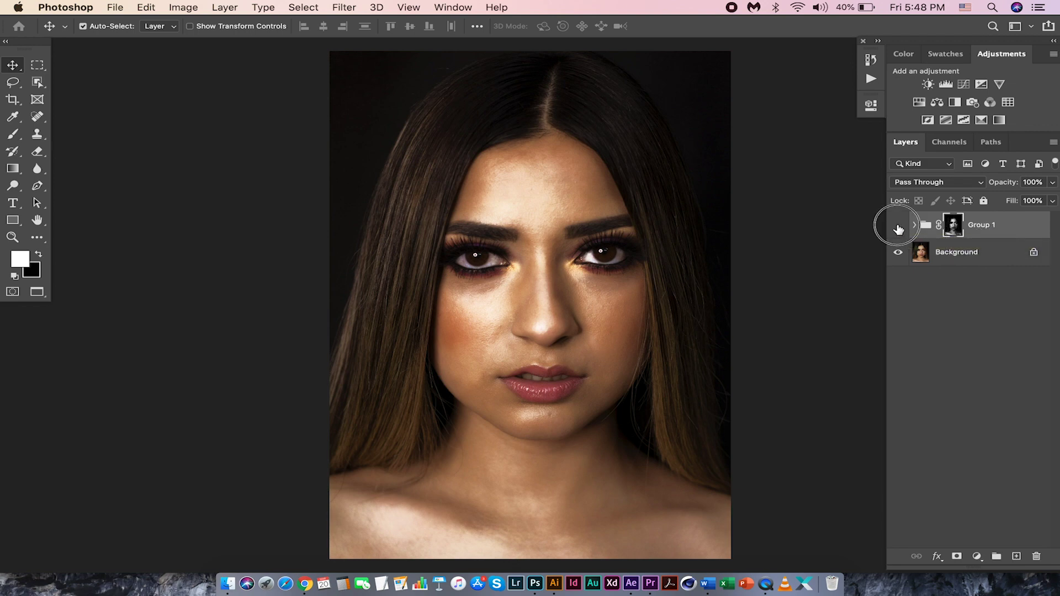
{"action": "left_click", "coordinate": [899, 226]}
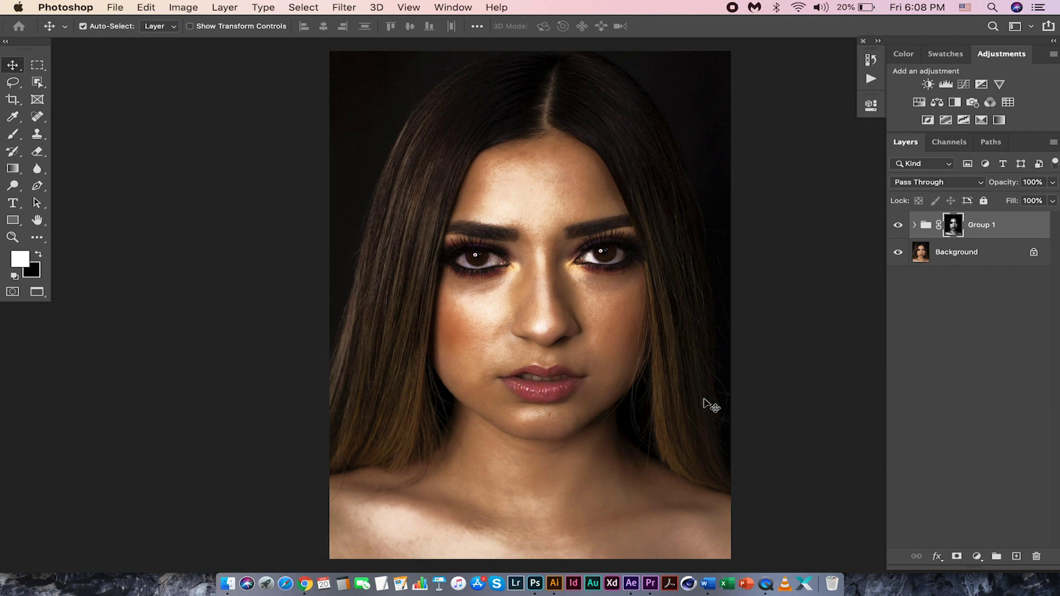
Step: Add a Solid Color fill layer in white (ffffff) above the masked group
{"action": "left_click", "coordinate": [977, 557]}
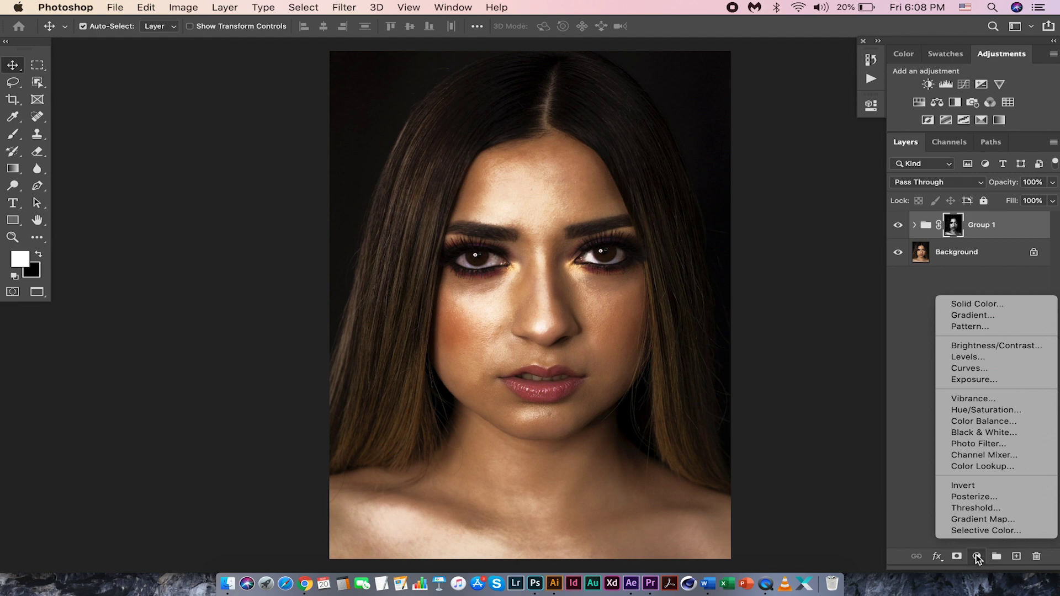
{"action": "left_click", "coordinate": [965, 304]}
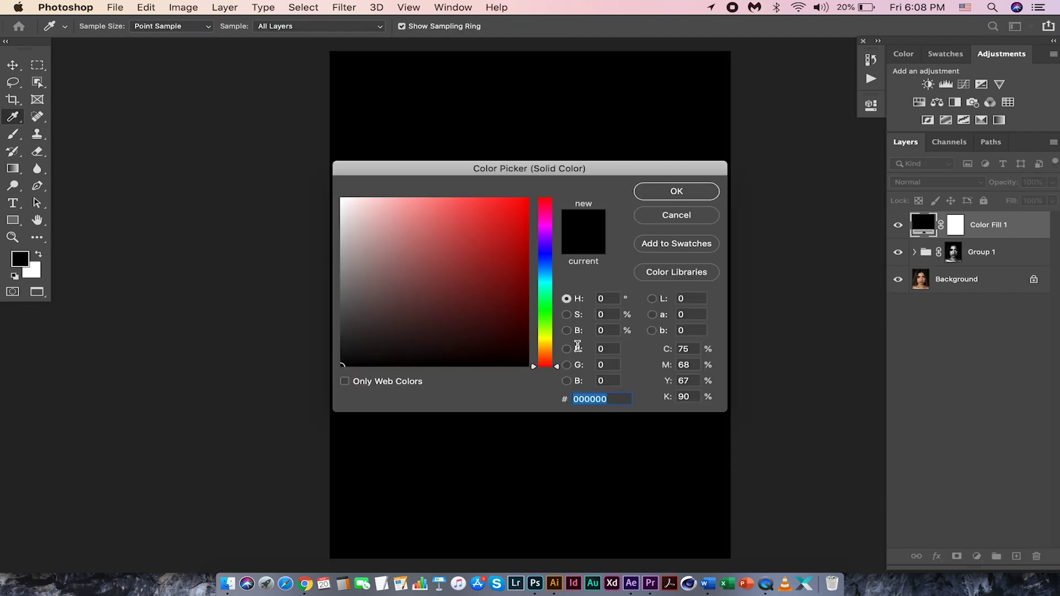
{"action": "left_click_drag", "start_coordinate": [401, 232], "coordinate": [318, 183]}
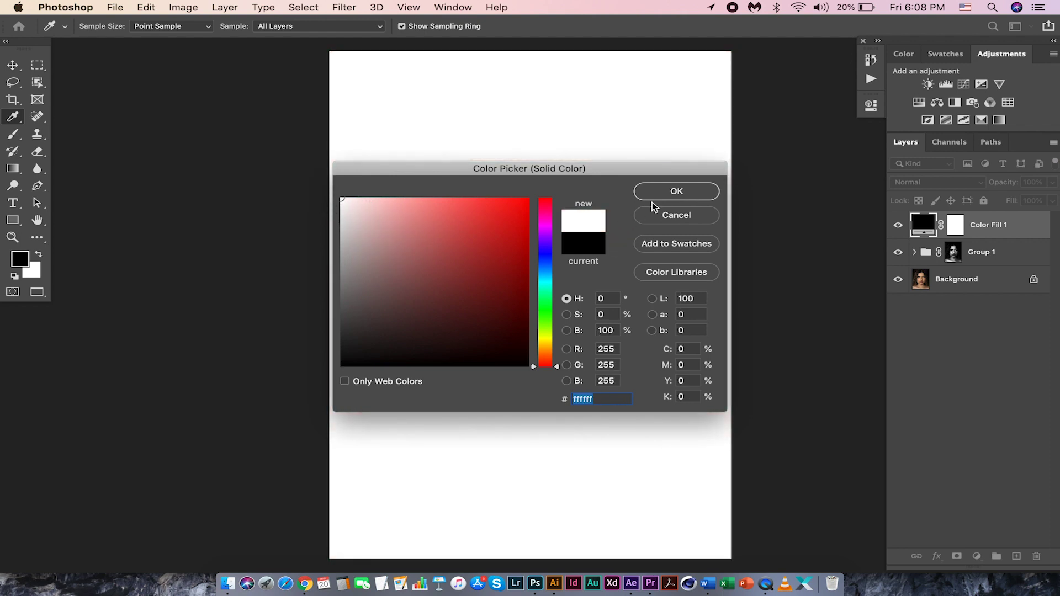
{"action": "left_click", "coordinate": [675, 195]}
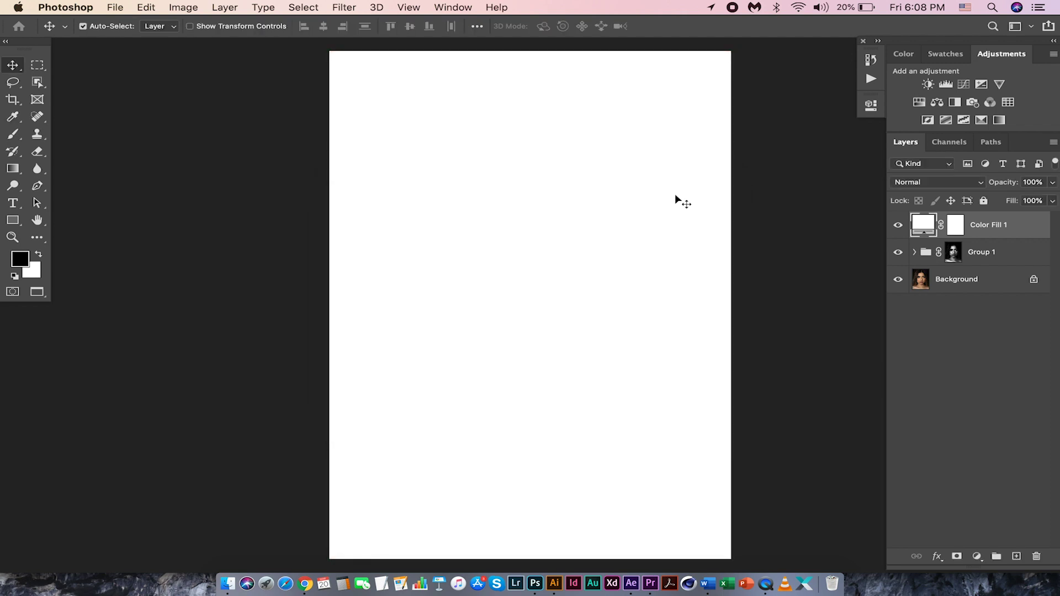
Step: In the white fill layer's Blending Options, split the dark Blend If slider for the underlying layer to 98 / 116
{"action": "right_click", "coordinate": [1020, 230]}
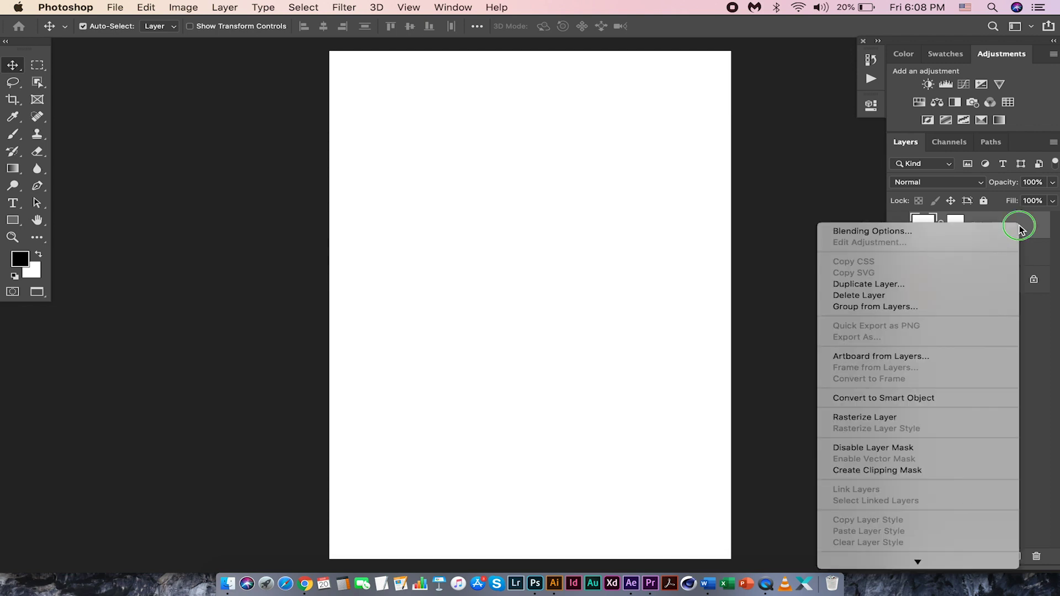
{"action": "left_click", "coordinate": [978, 230]}
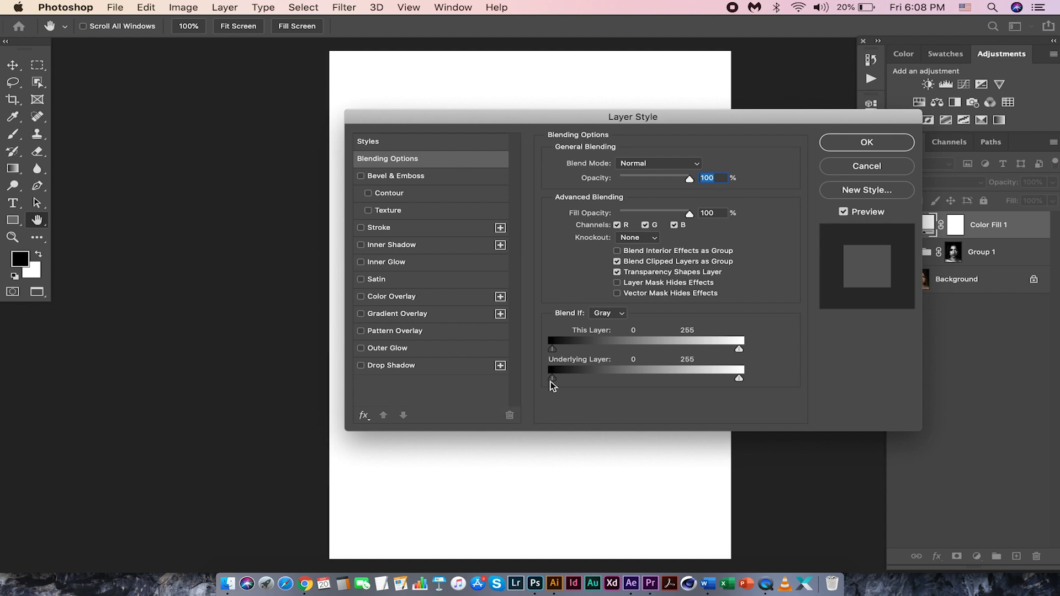
{"action": "left_click_drag", "start_coordinate": [552, 380], "coordinate": [574, 380]}
{"action": "left_click_drag", "start_coordinate": [504, 122], "coordinate": [803, 114]}
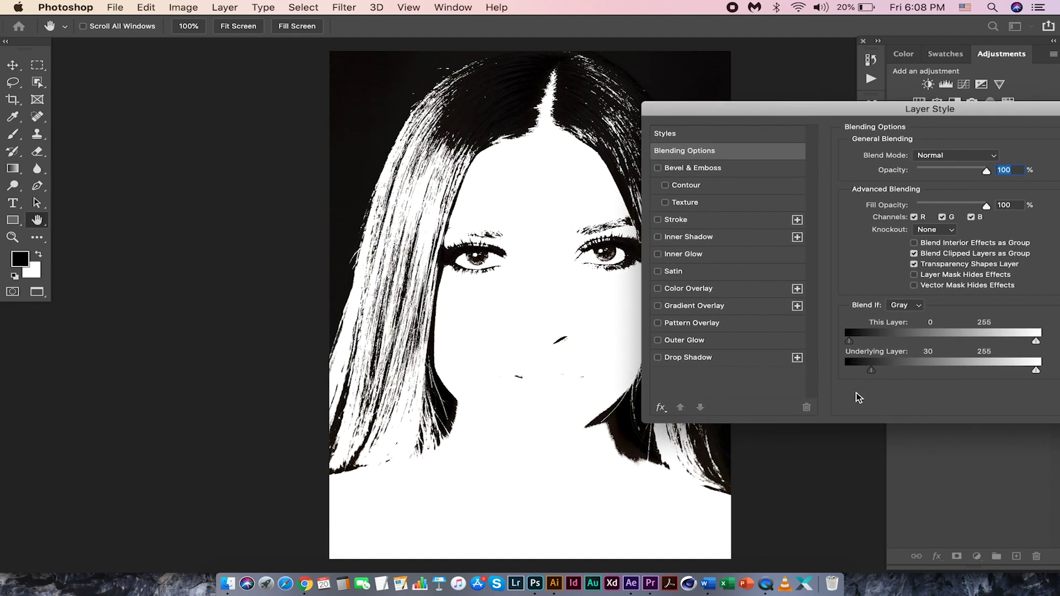
{"action": "left_click_drag", "start_coordinate": [871, 370], "coordinate": [937, 375]}
{"action": "left_click_drag", "start_coordinate": [935, 114], "coordinate": [671, 112]}
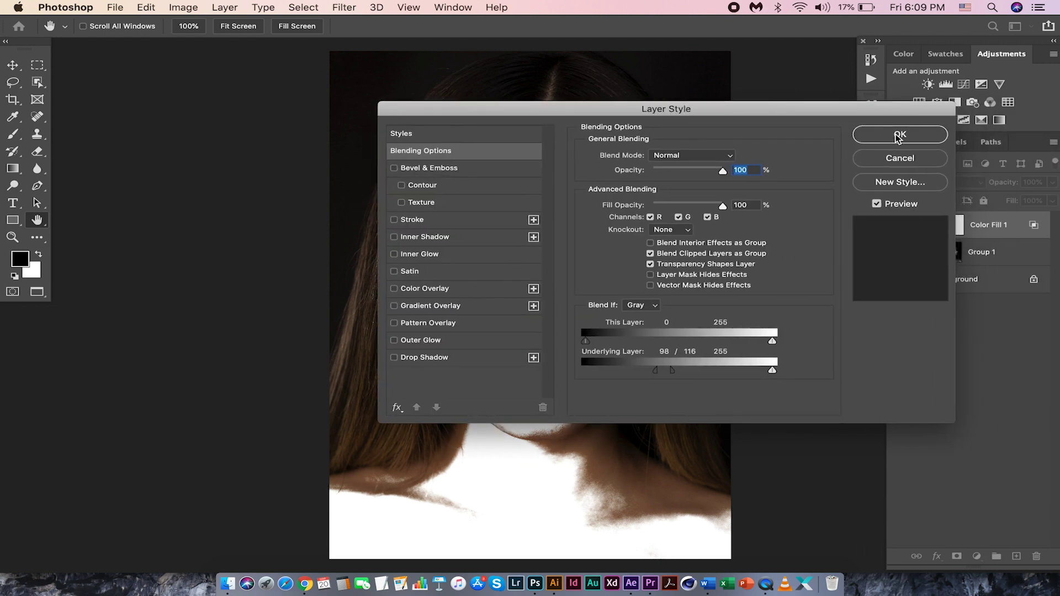
{"action": "left_click", "coordinate": [899, 136]}
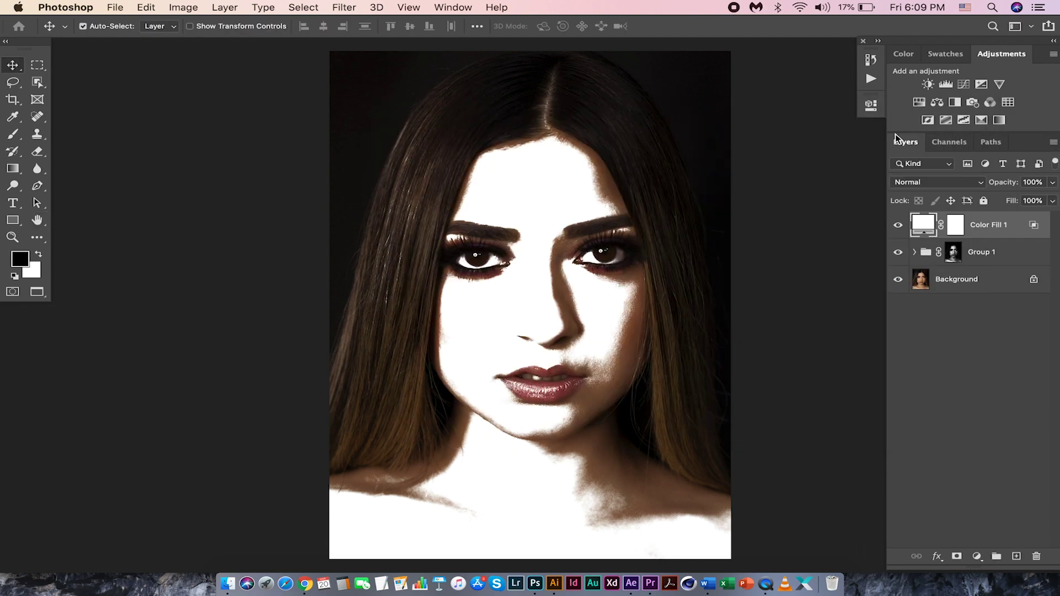
Step: Fill the white fill layer's mask with black
{"action": "left_click", "coordinate": [956, 225]}
{"action": "key", "text": "x"}
{"action": "left_click_drag", "start_coordinate": [957, 228], "coordinate": [959, 227]}
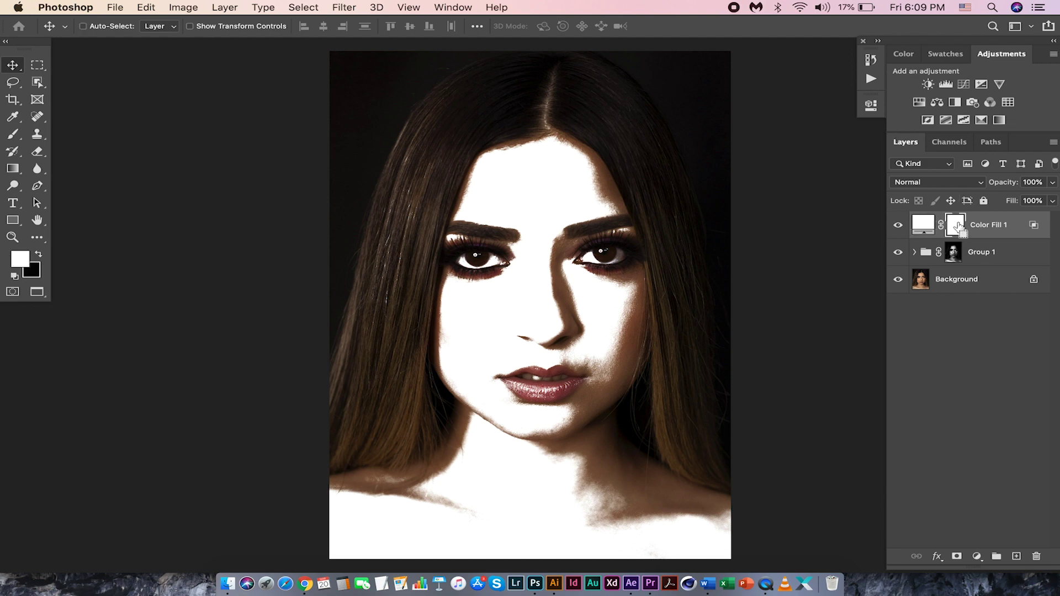
{"action": "key", "text": "super+BackSpace"}
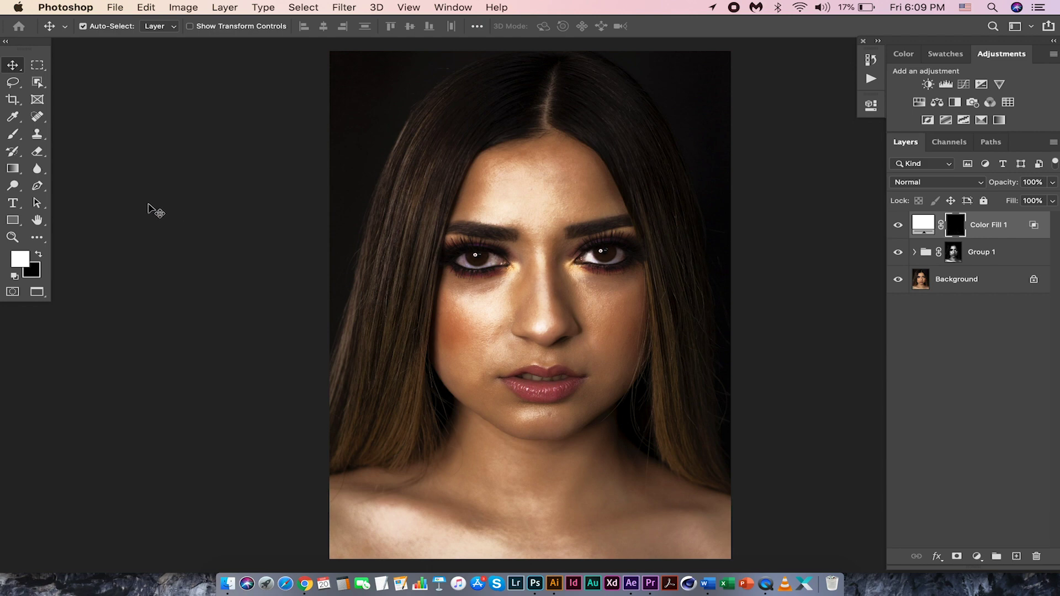
Step: Paint white with the Brush tool over the lips on the fill layer's mask to reveal glossy highlights
{"action": "key", "text": "b"}
{"action": "left_click", "coordinate": [15, 138]}
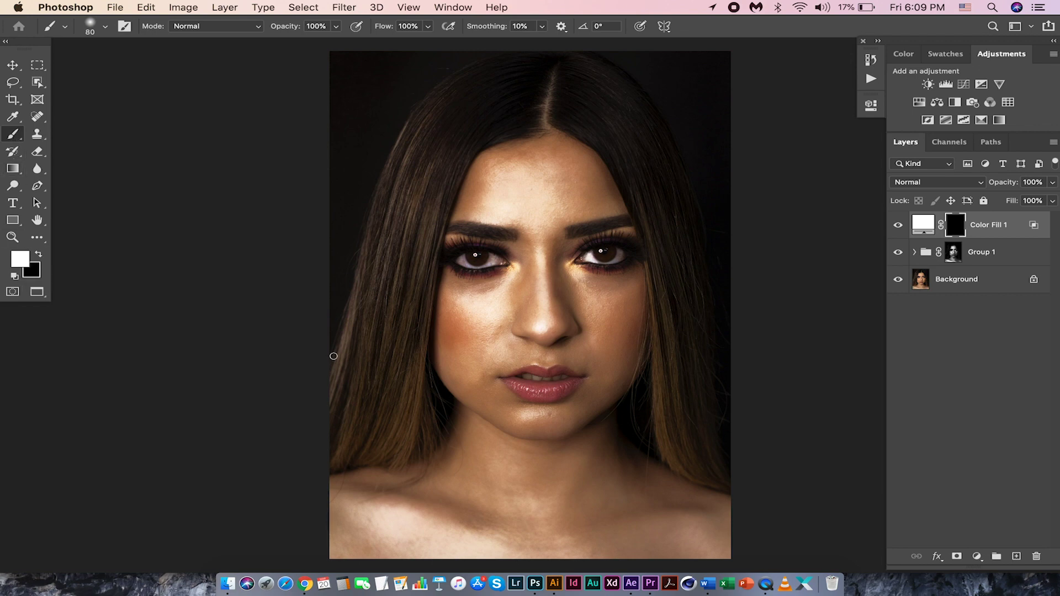
{"action": "key", "text": "z"}
{"action": "mouse_move", "coordinate": [538, 389]}
{"action": "left_mouse_down"}
{"action": "mouse_move", "coordinate": [611, 402]}
{"action": "mouse_move", "coordinate": [597, 407]}
{"action": "left_mouse_up"}
{"action": "key", "text": "b"}
{"action": "mouse_move", "coordinate": [470, 378]}
{"action": "left_mouse_down"}
{"action": "mouse_move", "coordinate": [590, 391]}
{"action": "mouse_move", "coordinate": [626, 380]}
{"action": "mouse_move", "coordinate": [509, 390]}
{"action": "mouse_move", "coordinate": [552, 396]}
{"action": "mouse_move", "coordinate": [631, 386]}
{"action": "left_mouse_up"}
Step: Paint black along the lower lip's edge on the mask to trim the highlight, and compare the whole image with the fill layer hidden
{"action": "key", "text": "x"}
{"action": "mouse_move", "coordinate": [466, 387]}
{"action": "left_mouse_down"}
{"action": "mouse_move", "coordinate": [563, 415]}
{"action": "mouse_move", "coordinate": [528, 423]}
{"action": "left_mouse_up"}
{"action": "key", "text": "bracketleft"}
{"action": "key", "text": "x"}
{"action": "key", "text": "v"}
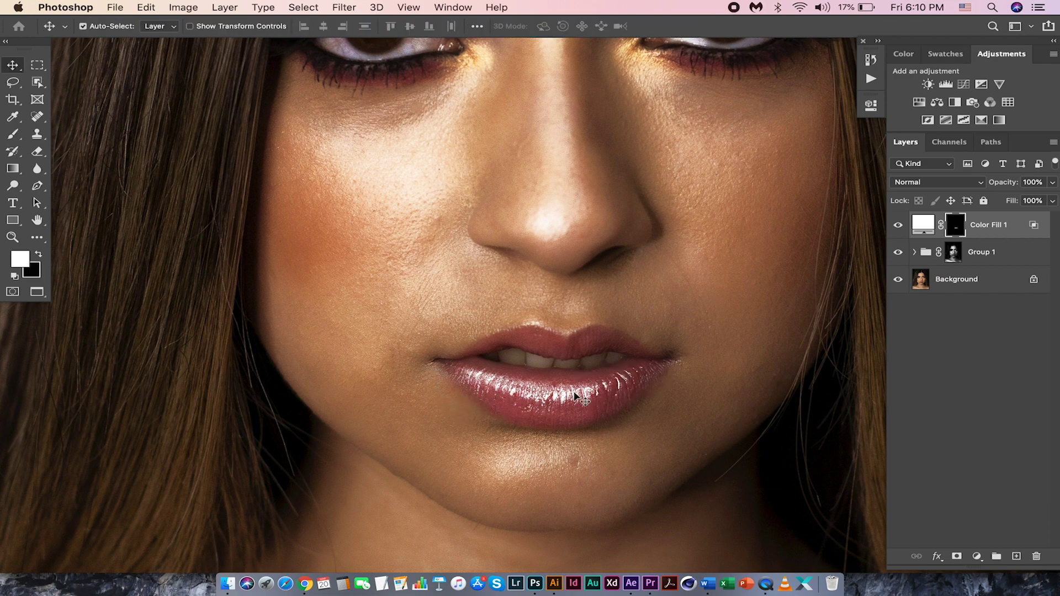
{"action": "key", "text": "super+0"}
{"action": "left_click", "coordinate": [899, 225]}
{"action": "left_click", "coordinate": [898, 225]}
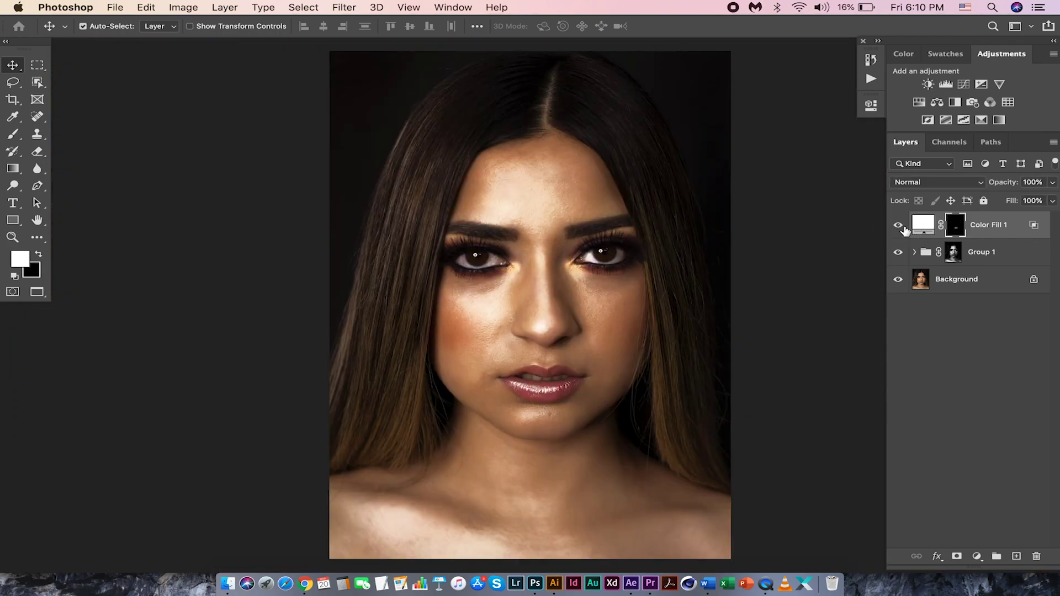